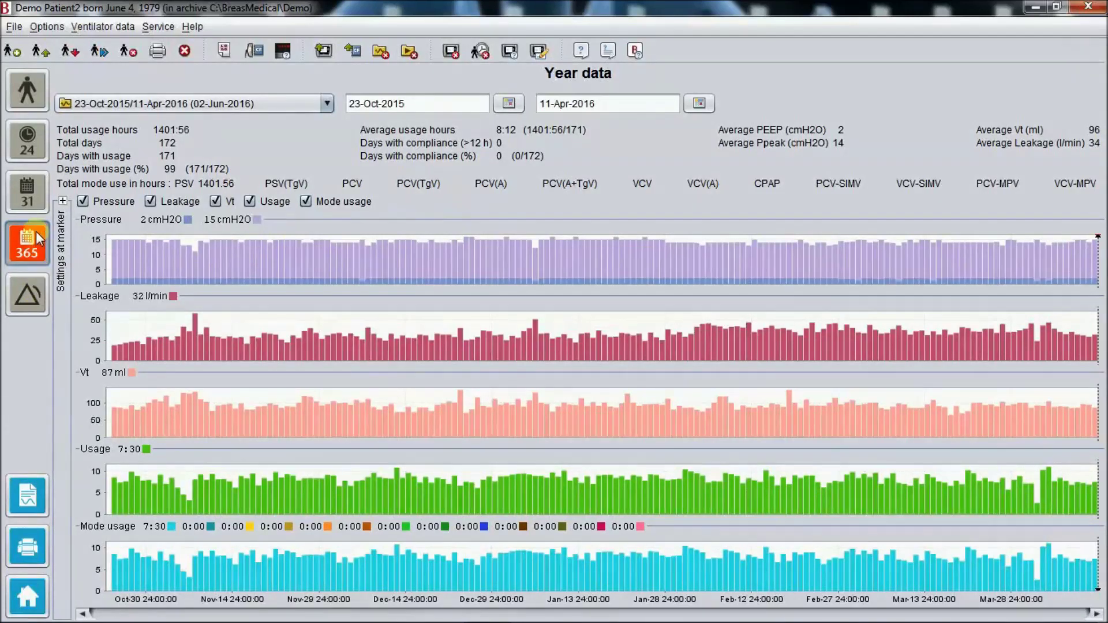
- Open the month data, hide the FiO2 graph and collapse the compliance data summary to enlarge the graphs
left_click(39, 192)
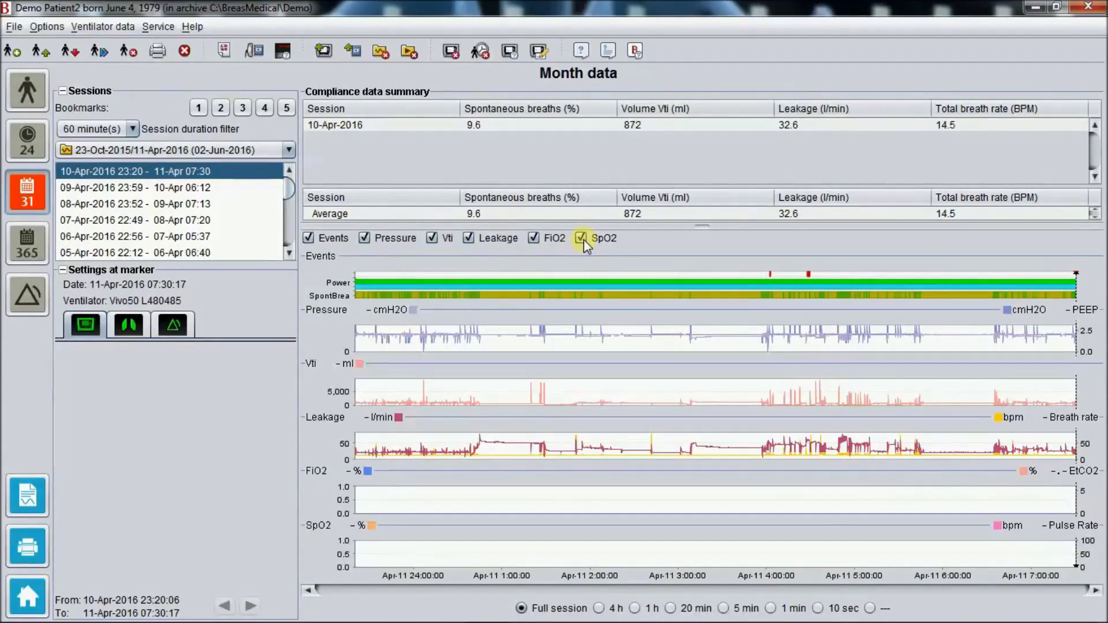
left_click(533, 238)
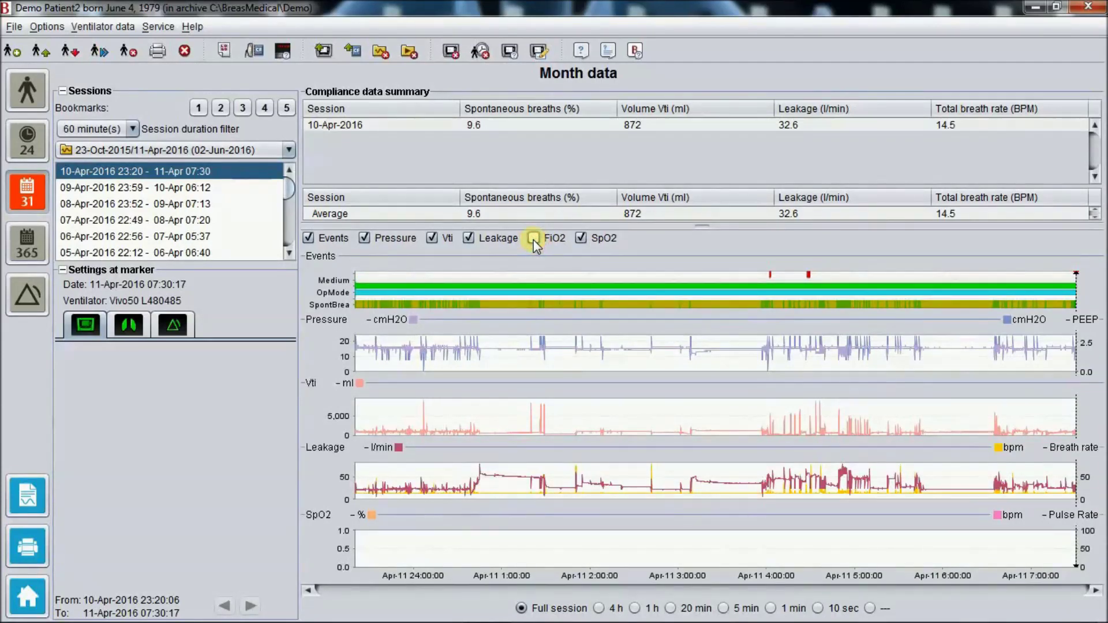
left_click_drag(701, 223, 702, 87)
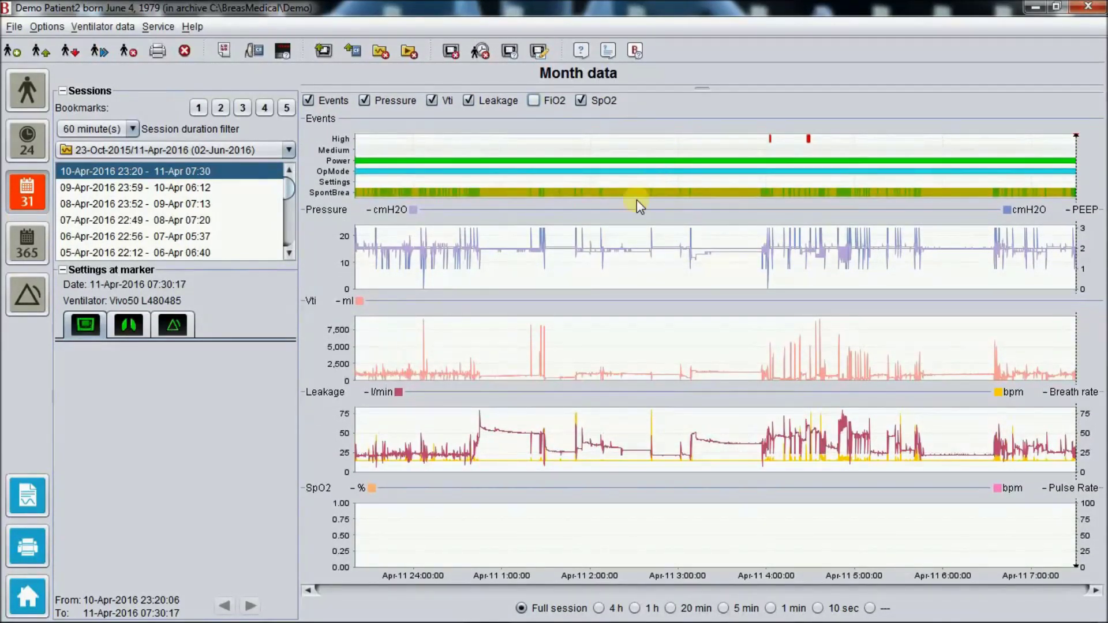
- Zoom the month graphs in to about five minutes around 11-Apr 7:15 and hide the SpO2 graph
left_click(635, 608)
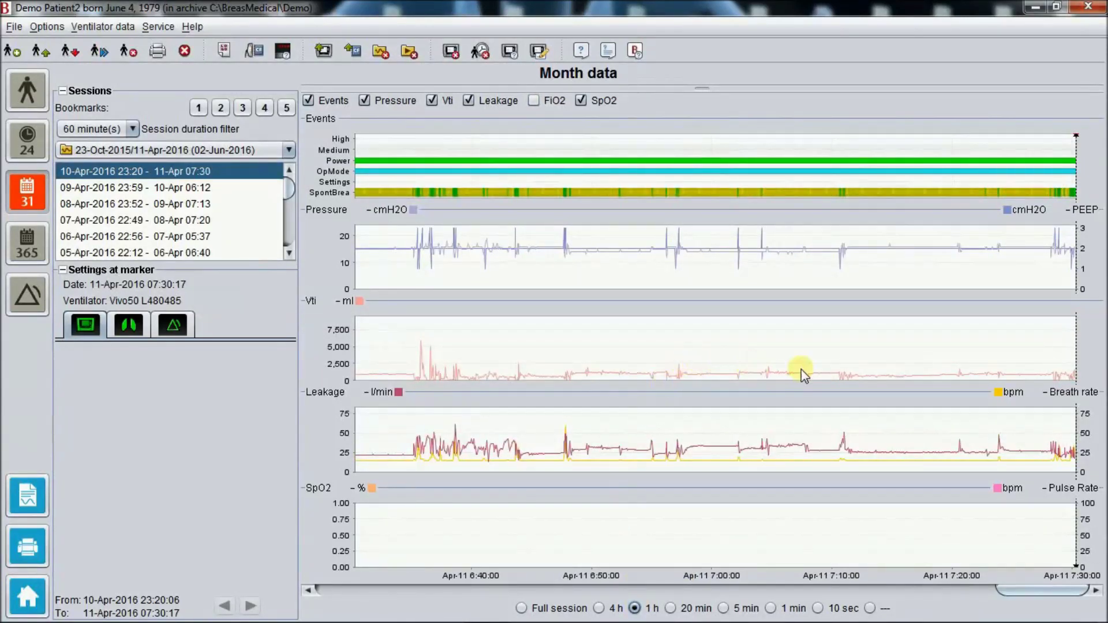
left_click_drag(859, 369, 923, 383)
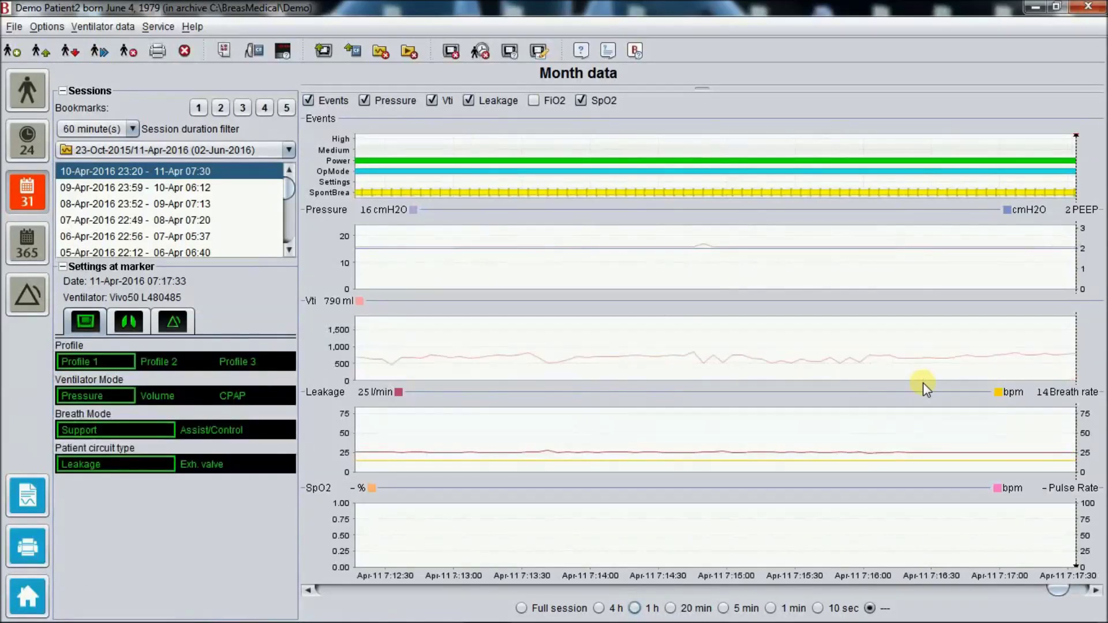
left_click(581, 100)
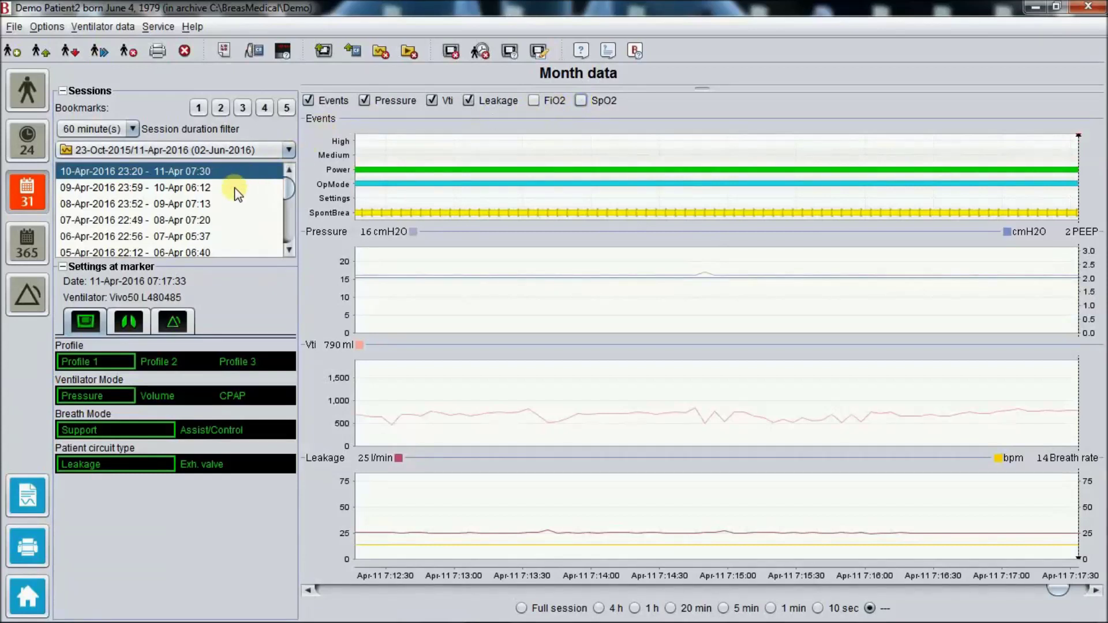
- Display five sessions together in the month graphs, from 10-Apr-2016 back to 06-Apr-2016
left_click(209, 188, "shift")
left_click(207, 204, "shift")
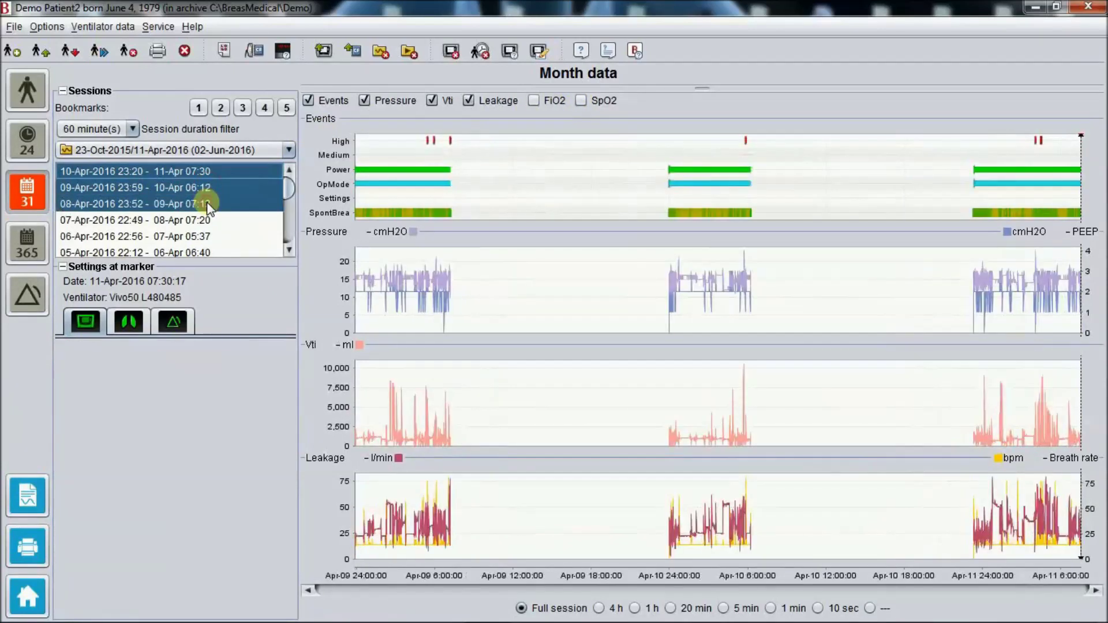
left_click(206, 221, "shift")
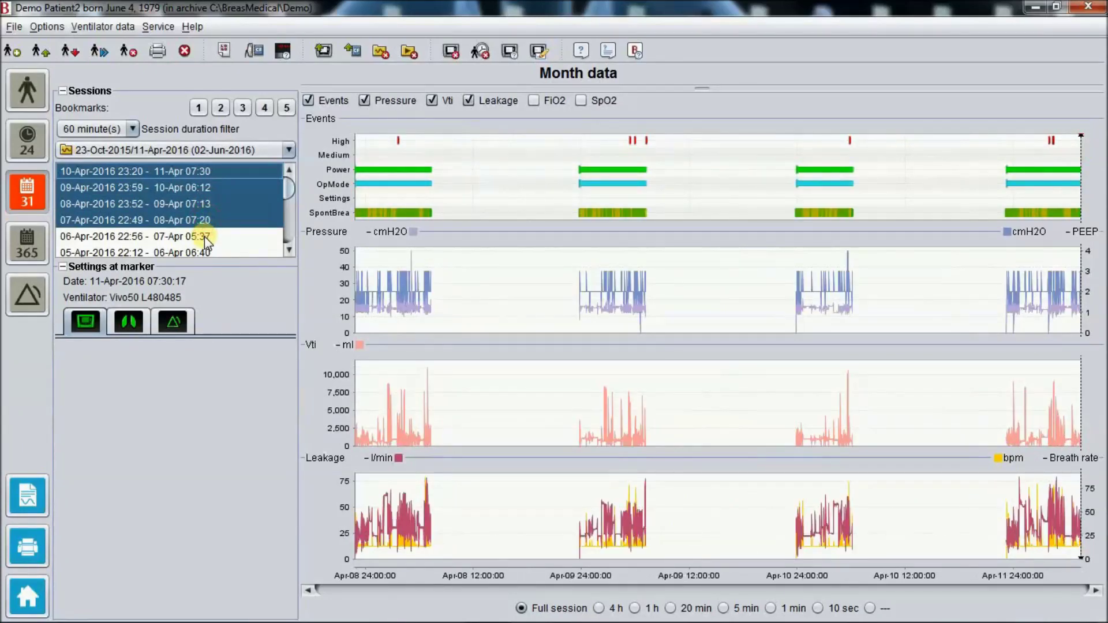
left_click(207, 237, "shift")
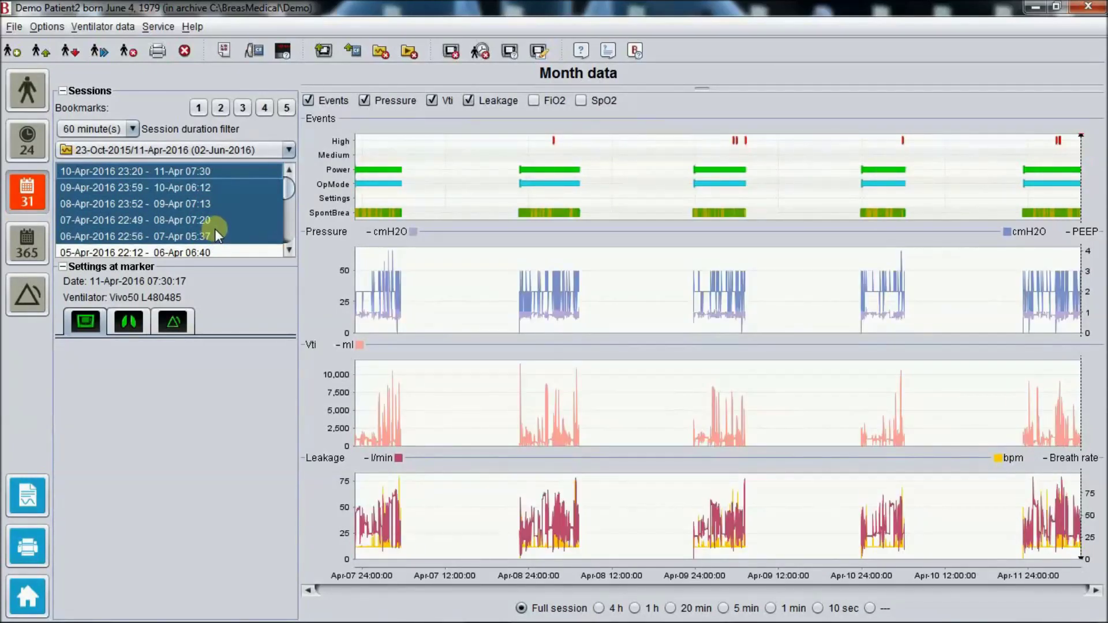
- Expand the compliance data summary above the graphs again and reselect only the 10-Apr-2016 23:20 session
left_click(704, 92)
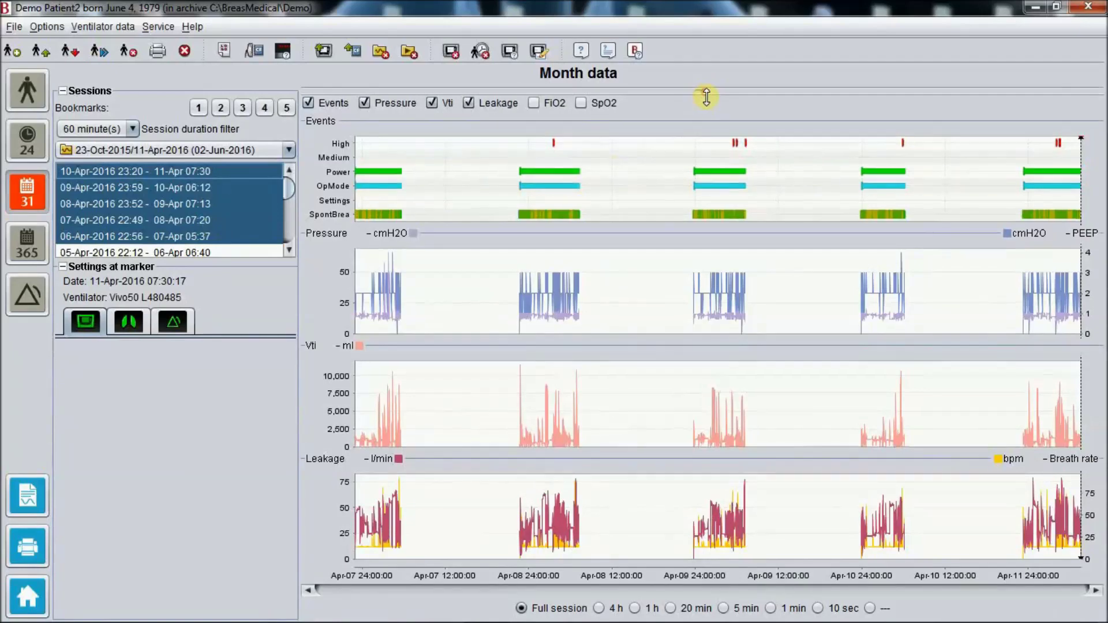
left_click_drag(710, 141, 709, 246)
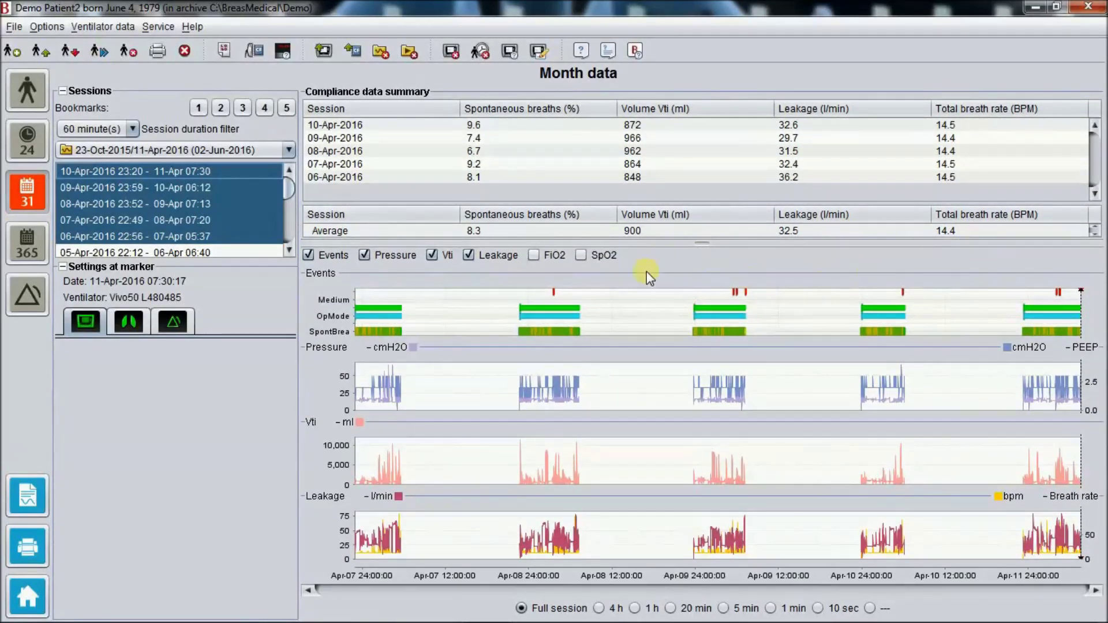
left_click(223, 168)
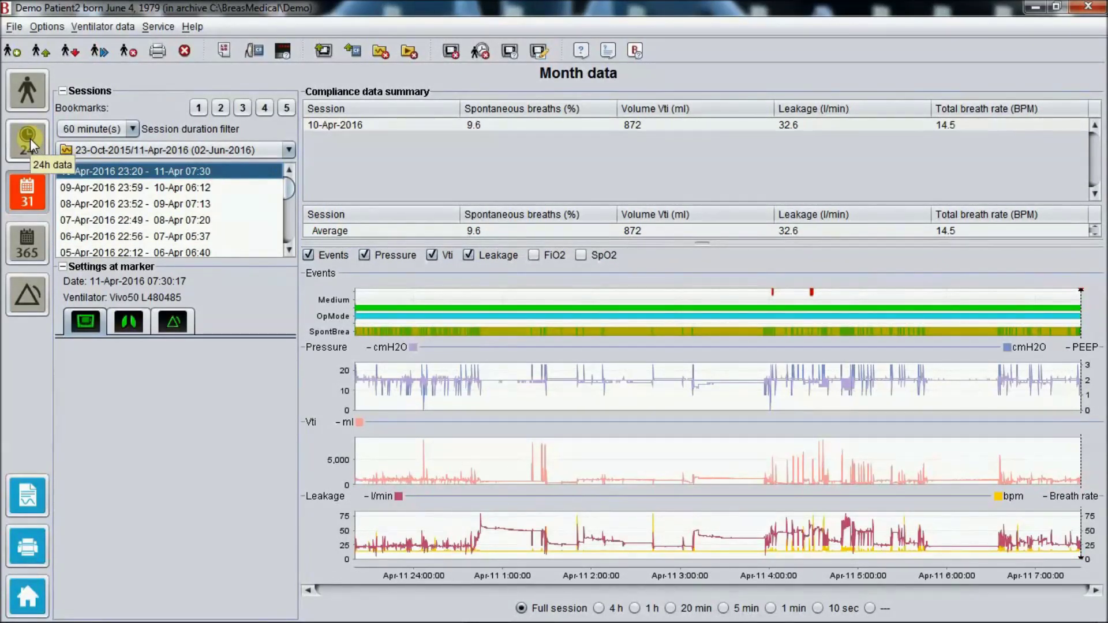
- In the 24h data, scale the Vti graph to 0 - 1,500 ml and hide the SpO2 graph
left_click(28, 139)
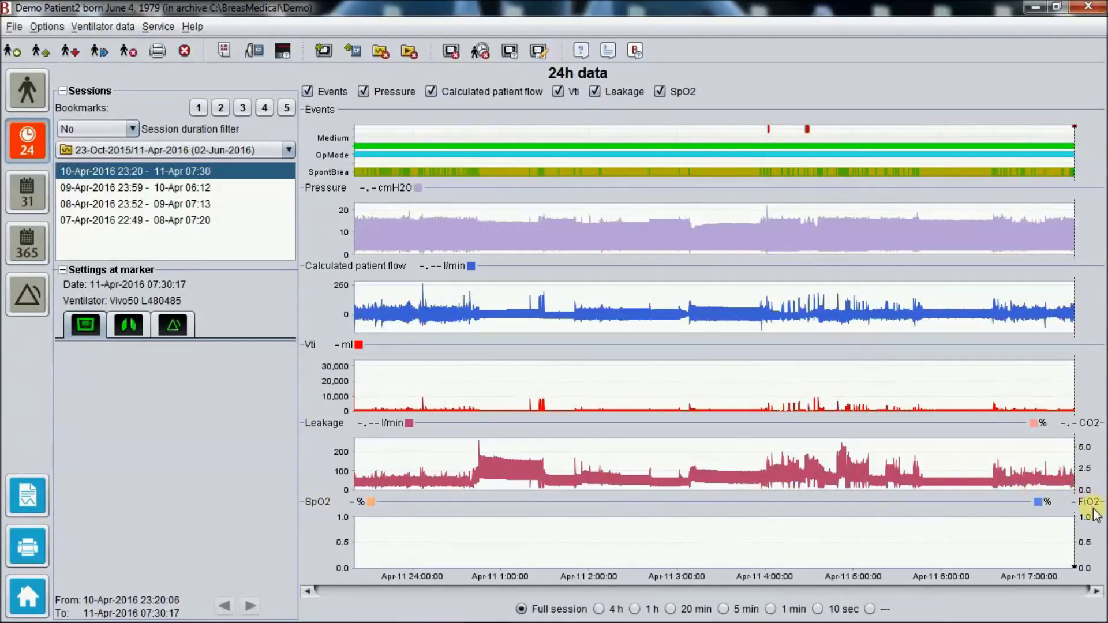
left_click(362, 368)
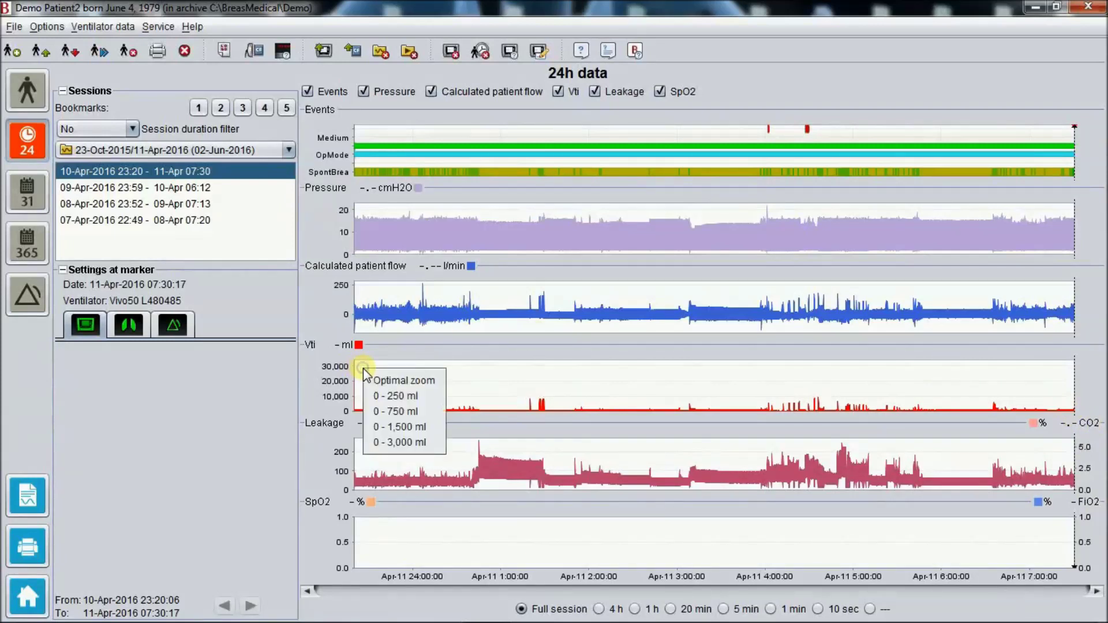
left_click(397, 424)
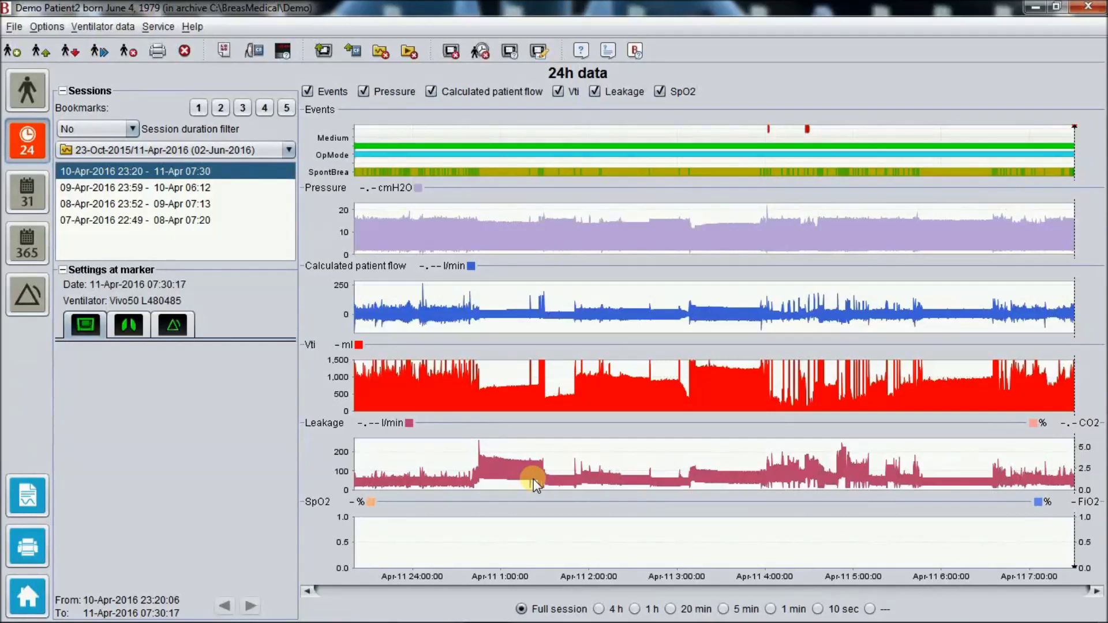
left_click(662, 92)
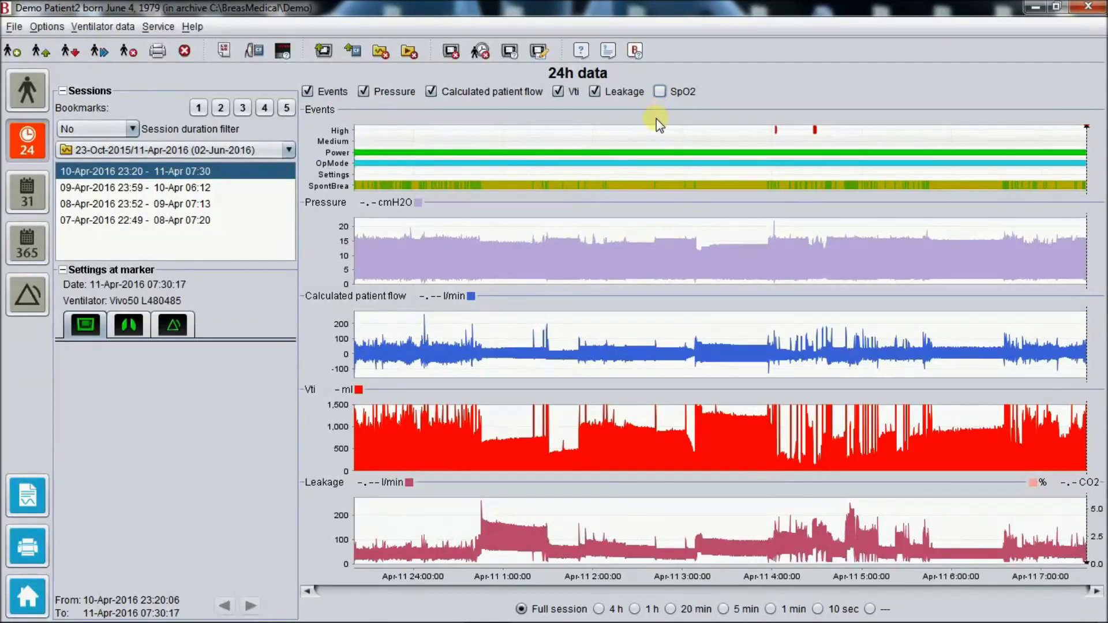
- Zoom the 24h graphs in to single breaths around 7:14:50 and measure the Vti drop from a peak to the next trough with both markers
left_click(635, 609)
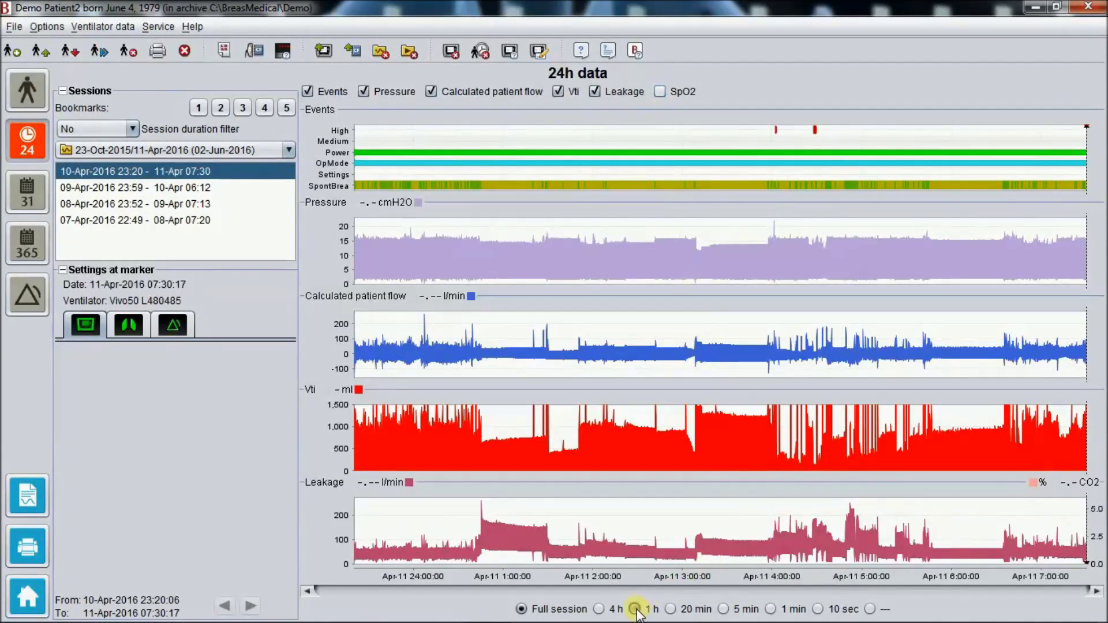
left_click_drag(889, 346, 907, 360)
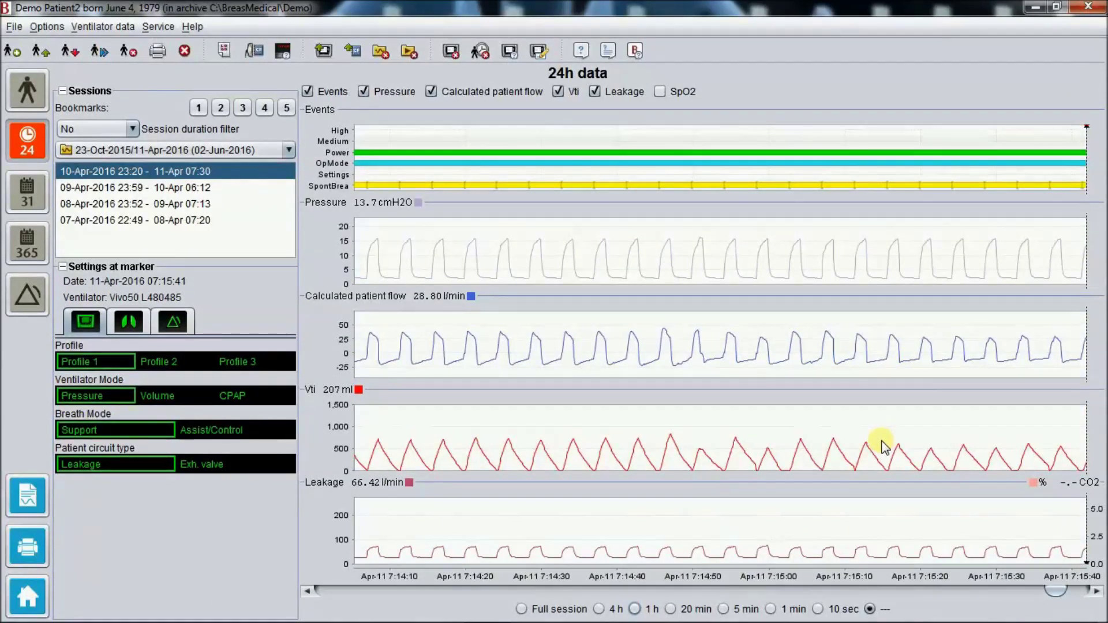
left_click(637, 324)
left_click_drag(687, 364, 743, 369)
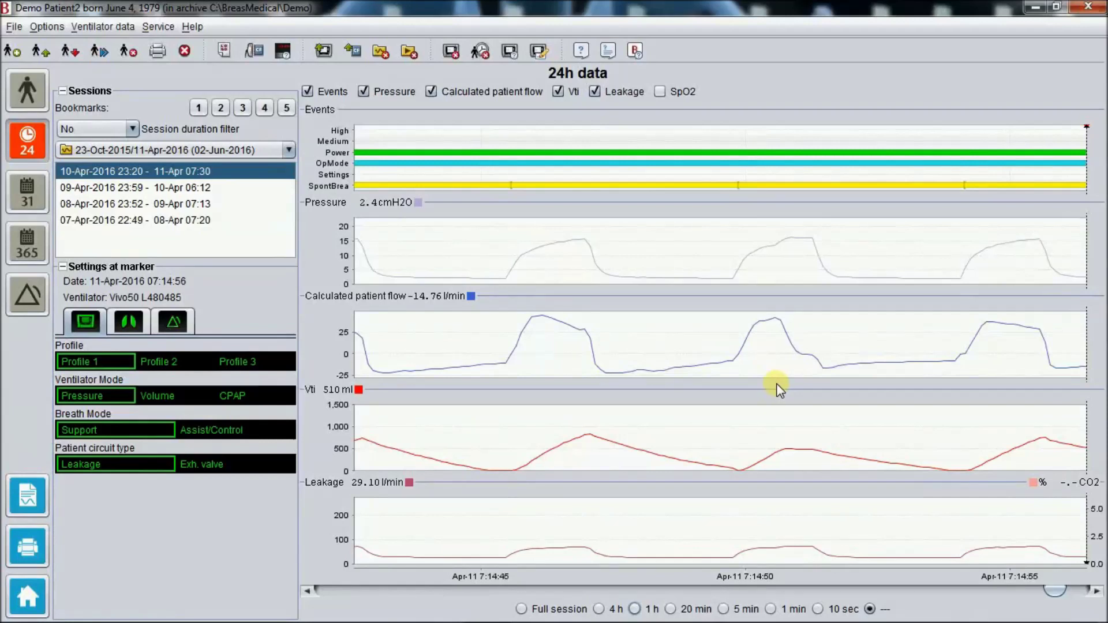
mouse_move(1092, 379)
left_mouse_down()
mouse_move(1089, 369)
mouse_move(662, 404)
mouse_move(606, 416)
mouse_move(586, 434)
left_mouse_up()
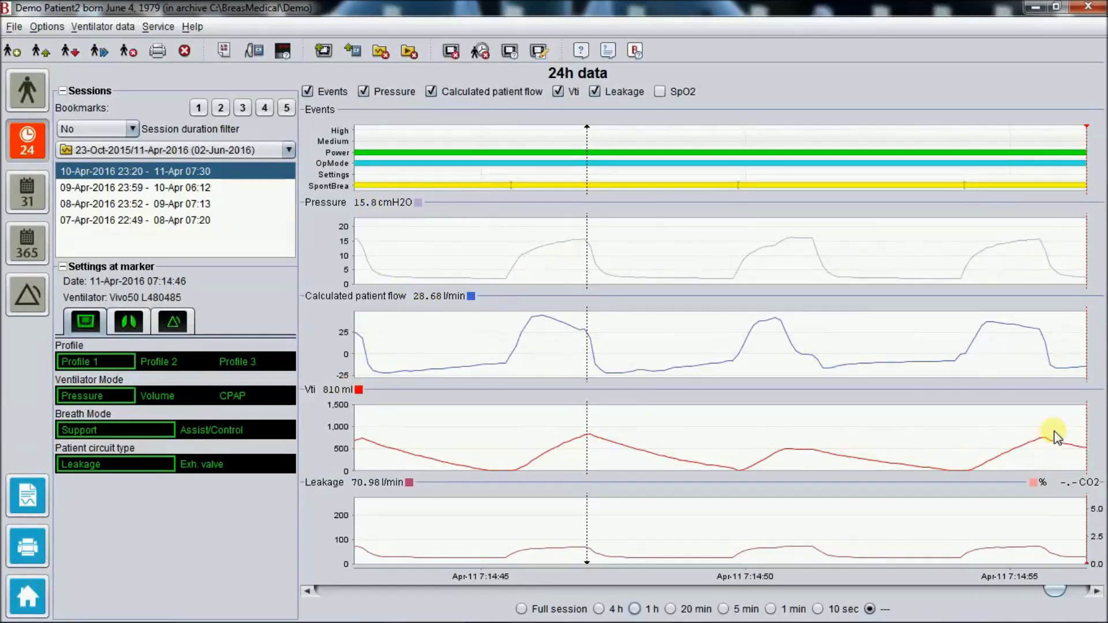
mouse_move(1086, 425)
left_mouse_down()
mouse_move(915, 449)
mouse_move(742, 495)
left_mouse_up()
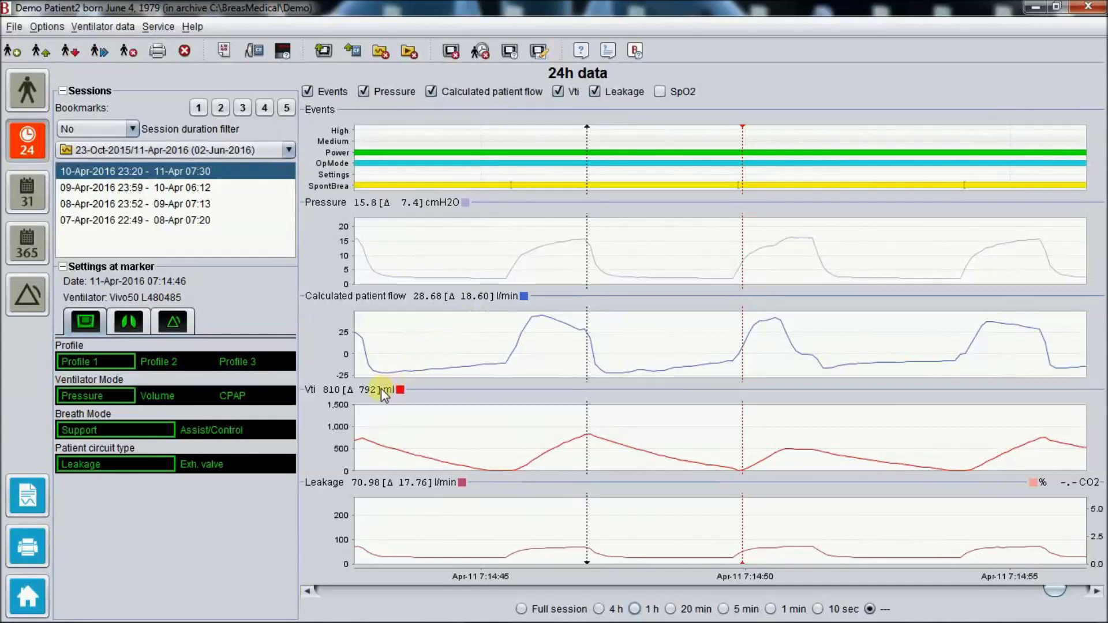
- From the full session, zoom in on a green spontaneous breath around 2:07:40 in the events graph, and return to the full session
left_click(522, 609)
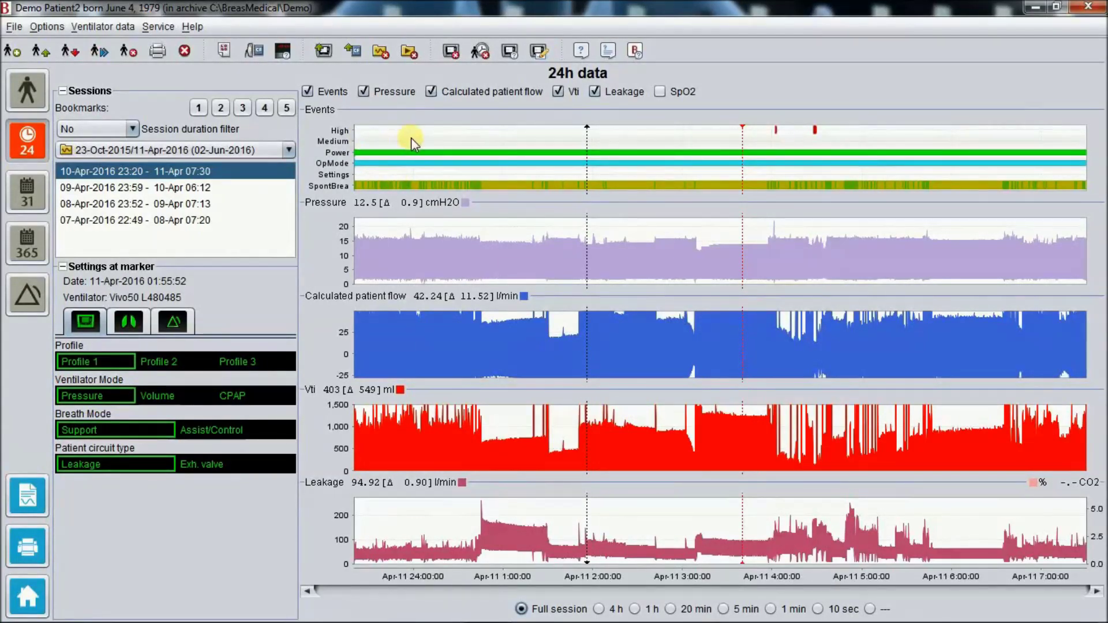
mouse_move(777, 130)
mouse_move(762, 156)
left_click_drag(594, 184, 617, 192)
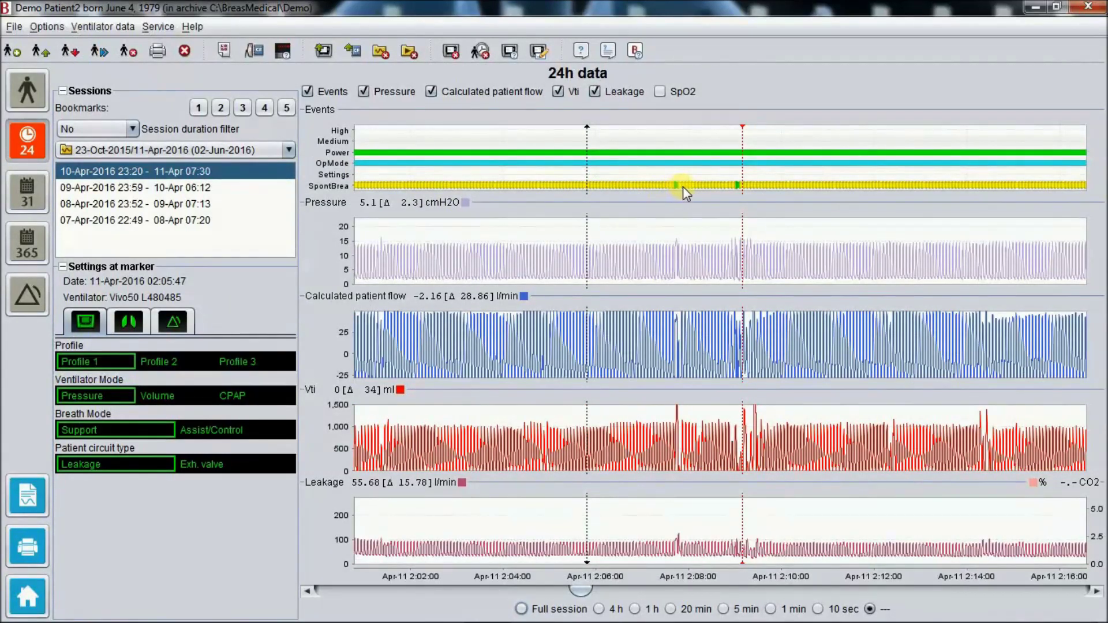
mouse_move(683, 186)
left_click(682, 188)
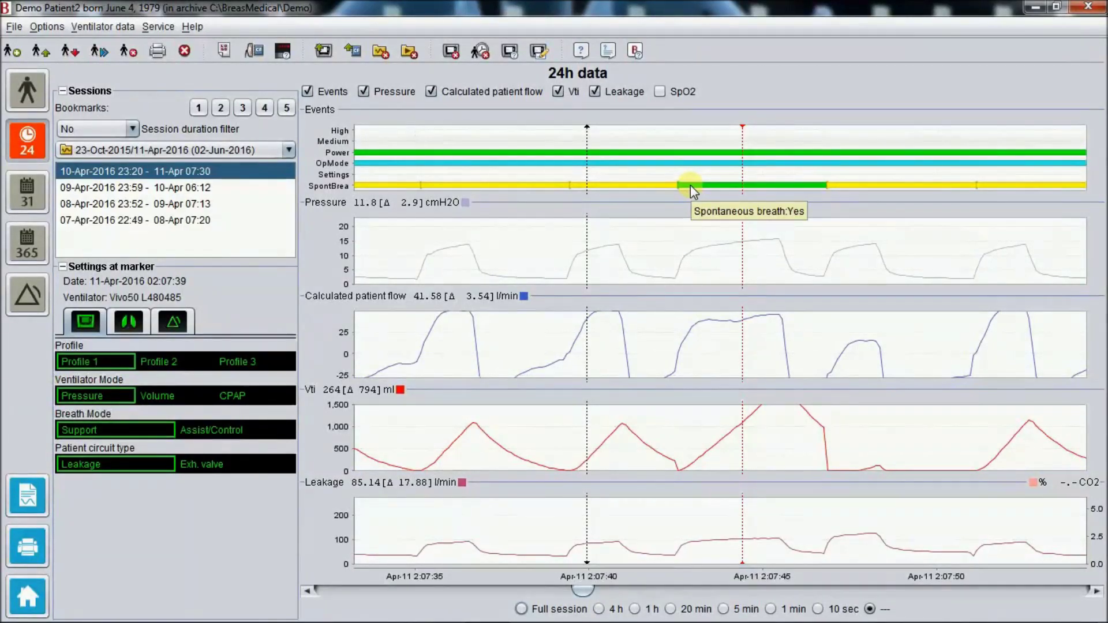
left_click(524, 609)
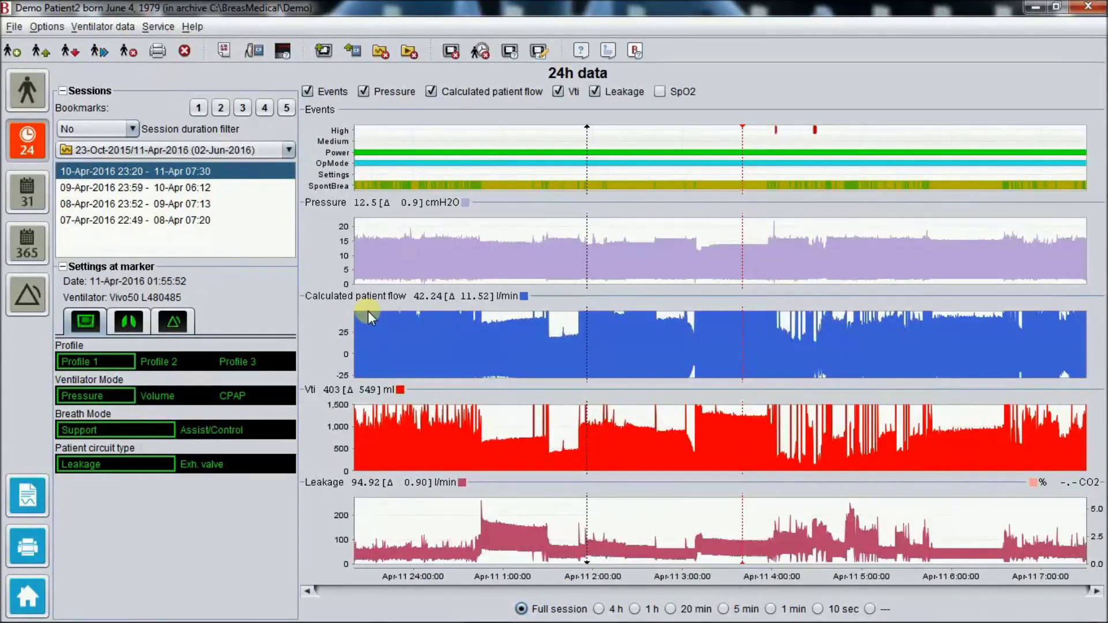
- Move the red marker back to the end of the graphs and view the treatment and alarm settings at the black marker
left_click_drag(743, 332, 1095, 354)
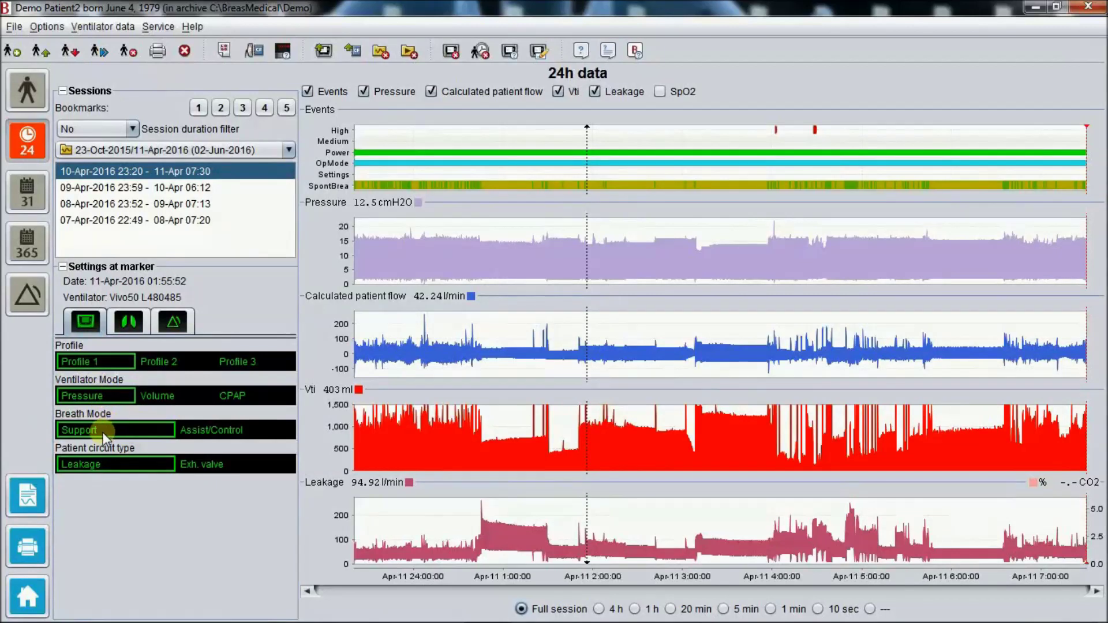
left_click(129, 321)
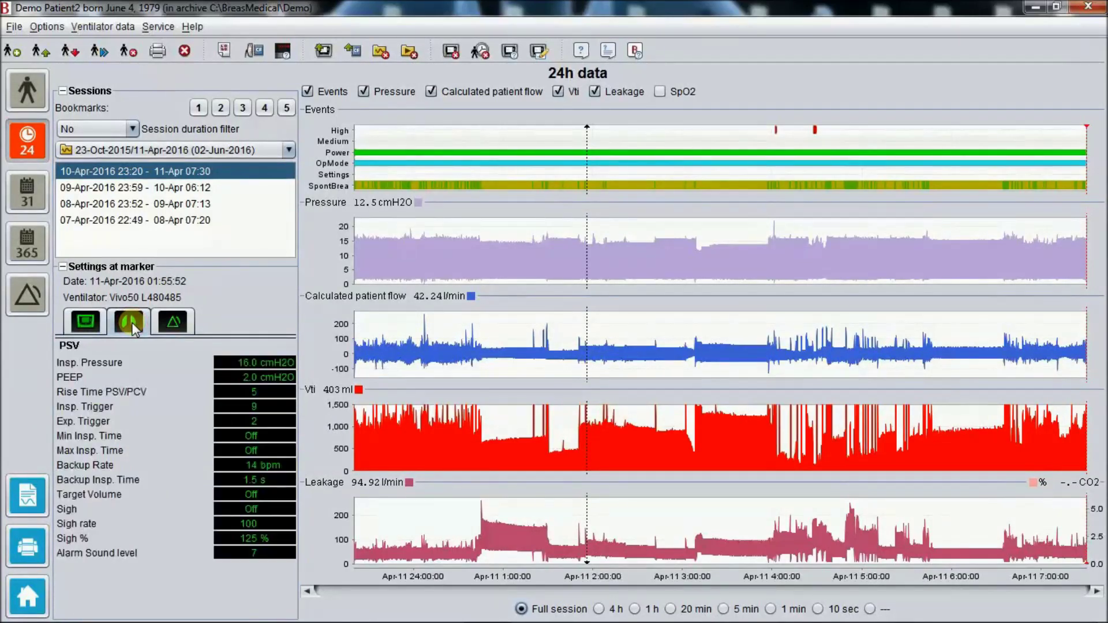
left_click(178, 323)
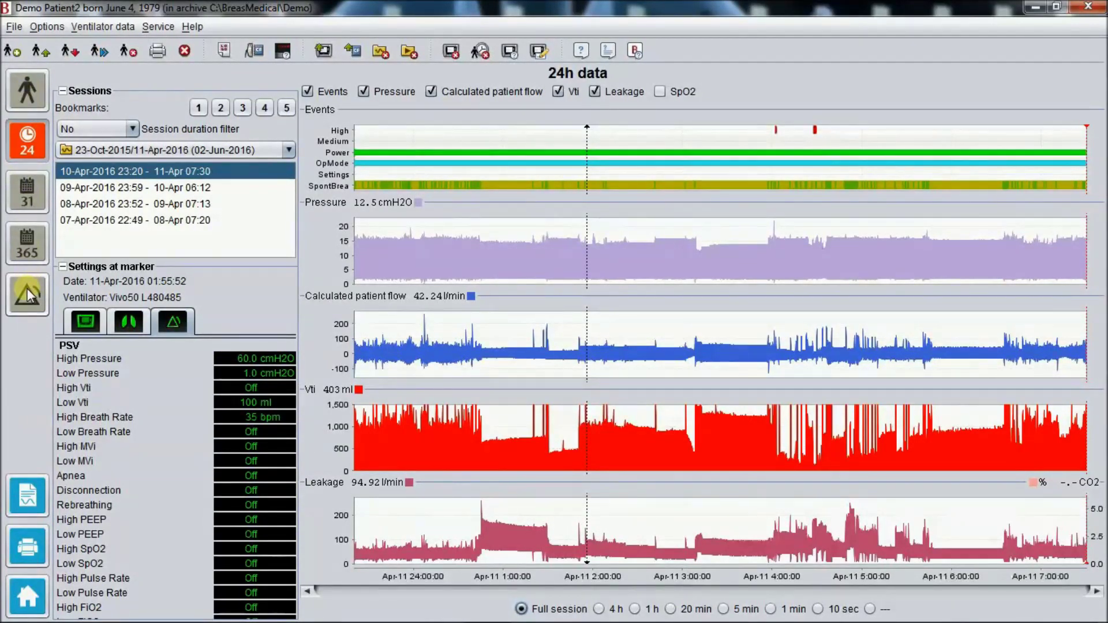
- View the patient information and open the list of alarms and events
left_click(26, 89)
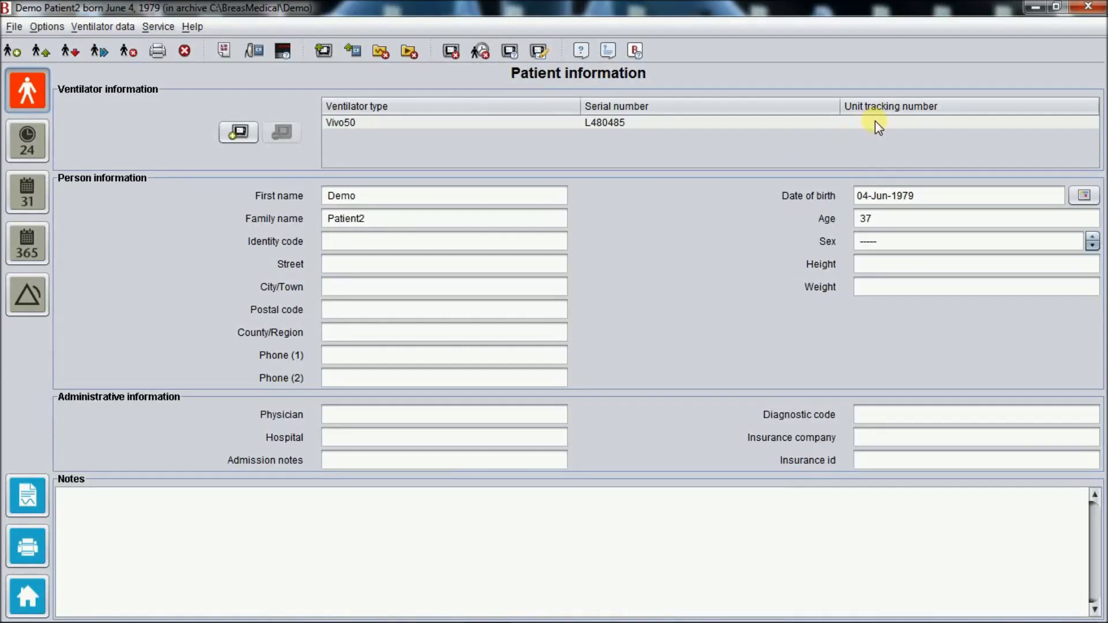
left_click(29, 294)
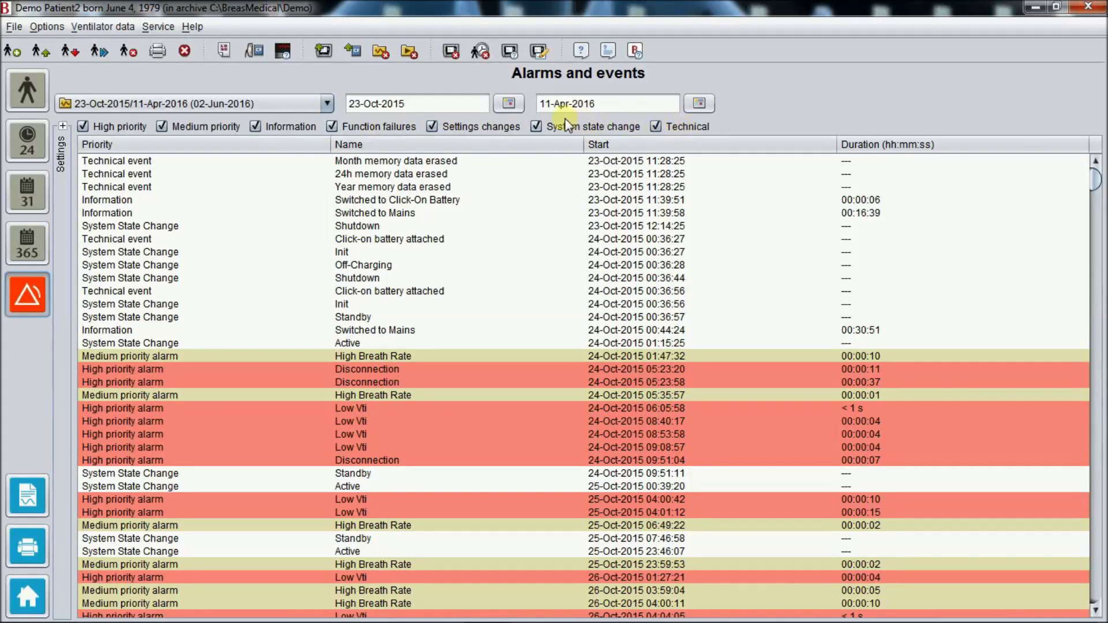
- Filter system state changes, settings changes, function failures and information entries out of the alarms and events list
left_click(536, 127)
left_click(432, 127)
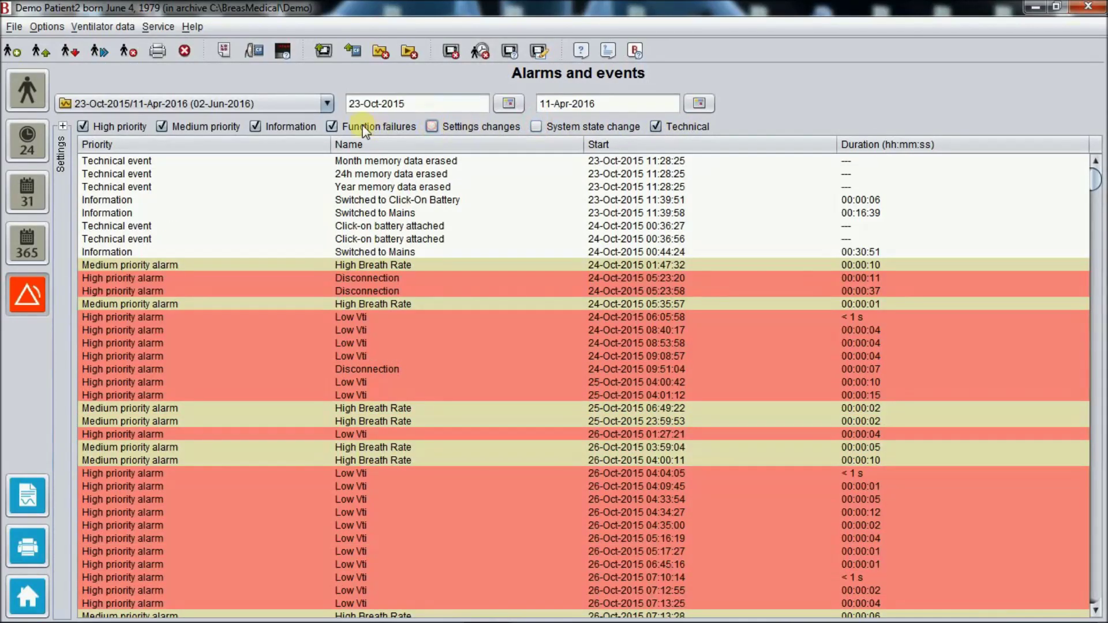
left_click(332, 126)
left_click(255, 126)
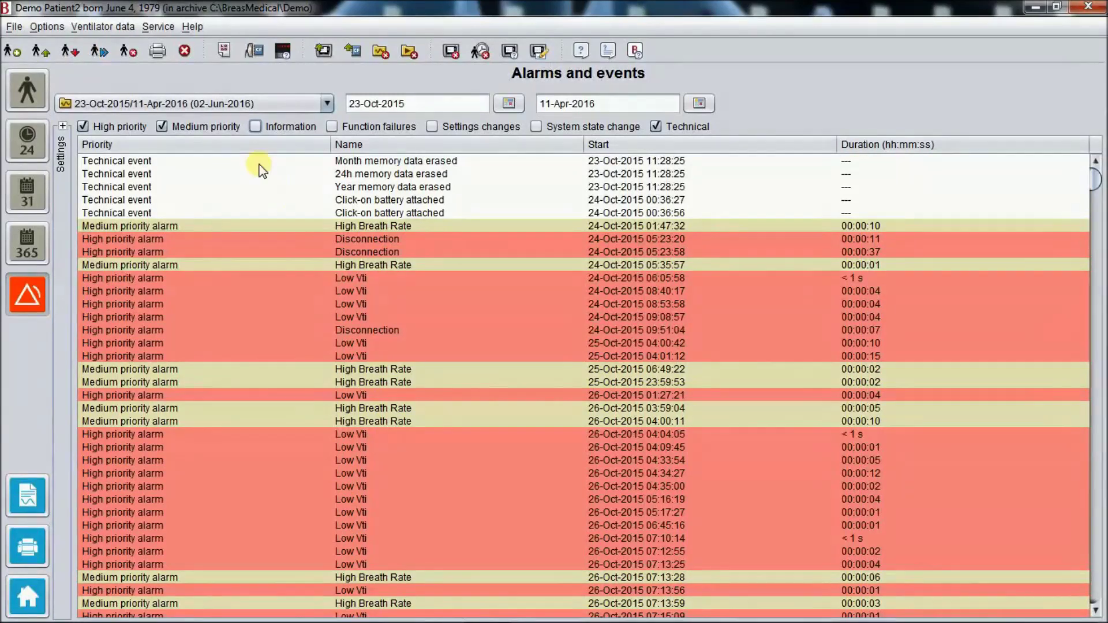
- Sort the alarms by priority, by name and finally by start time, and select the Disconnection alarm of 24-Oct-2015 05:23:20
left_click(227, 147)
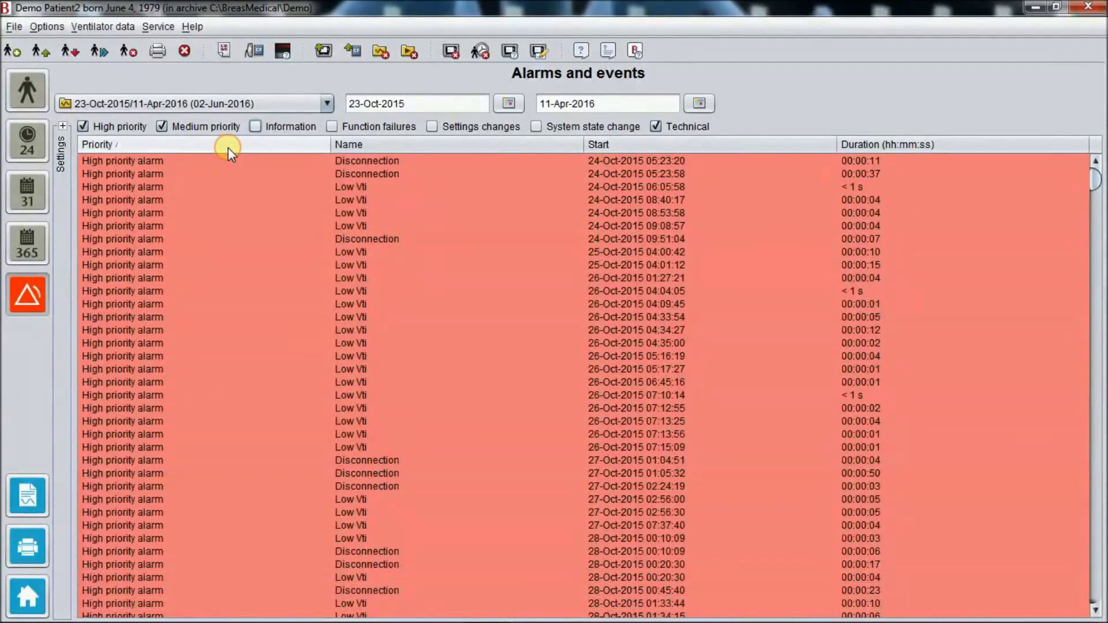
left_click(421, 147)
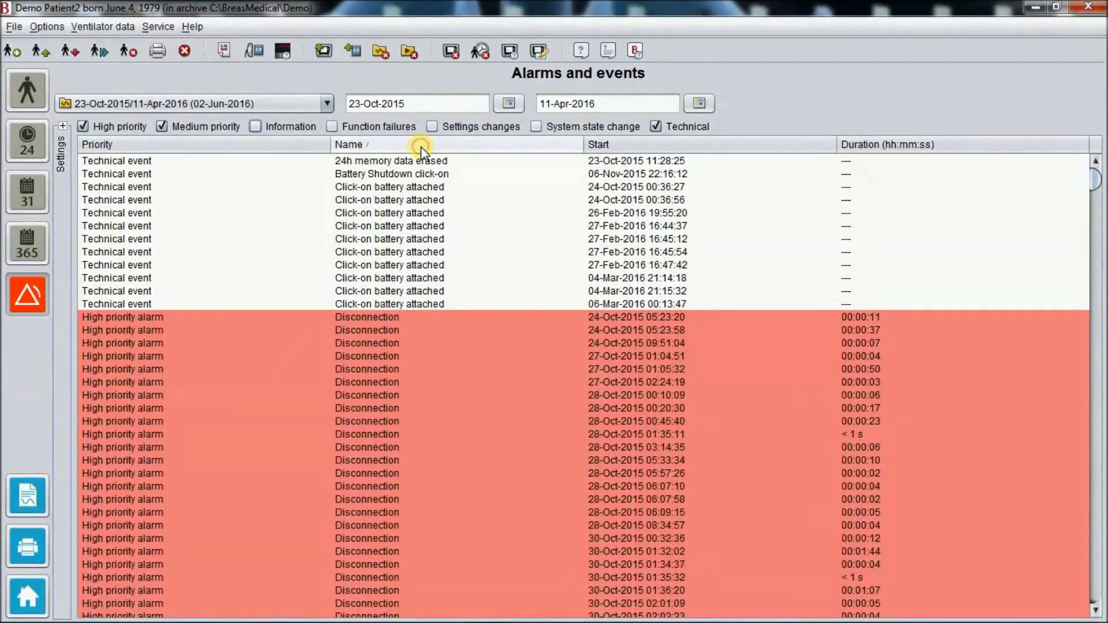
left_click(665, 151)
left_click(542, 241)
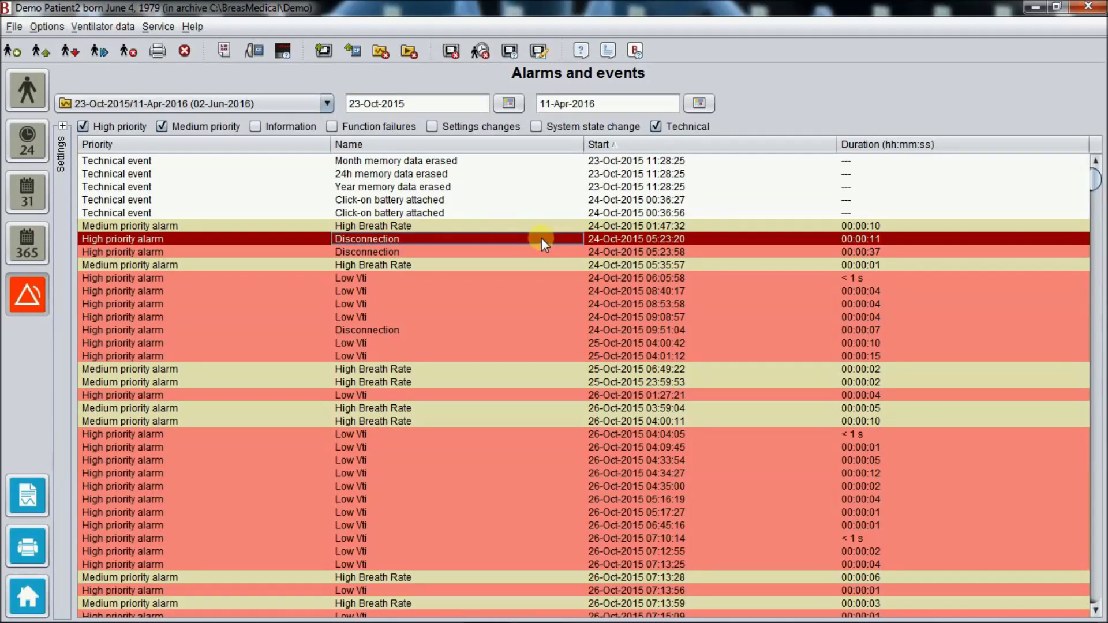
- Expand the settings at the selected Disconnection alarm, view its treatment and alarm settings, and collapse them again
left_click(64, 126)
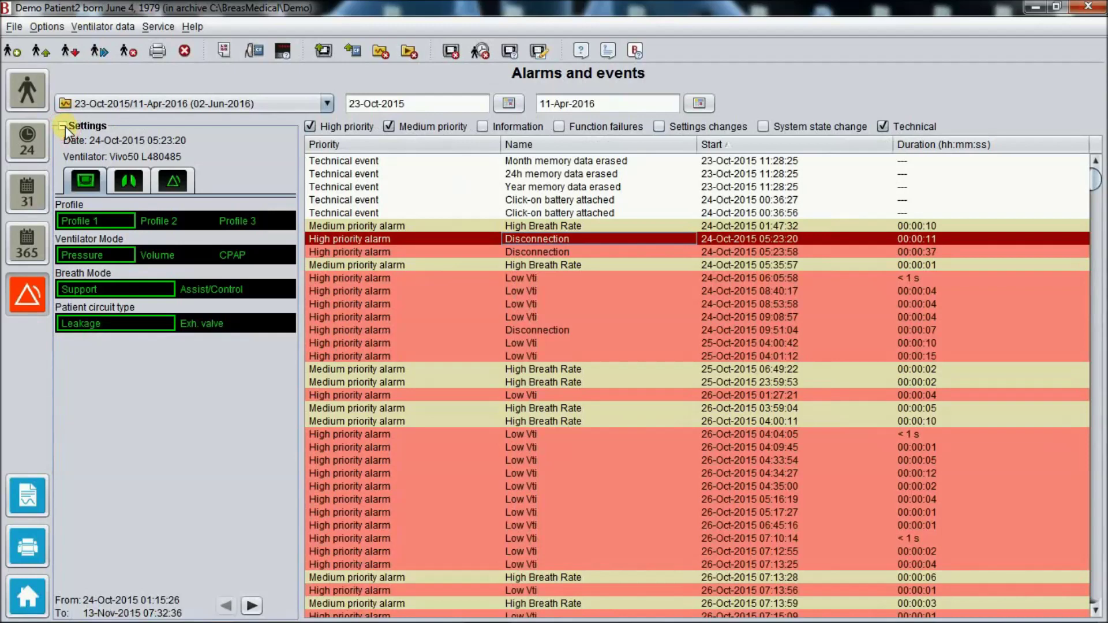
left_click(132, 181)
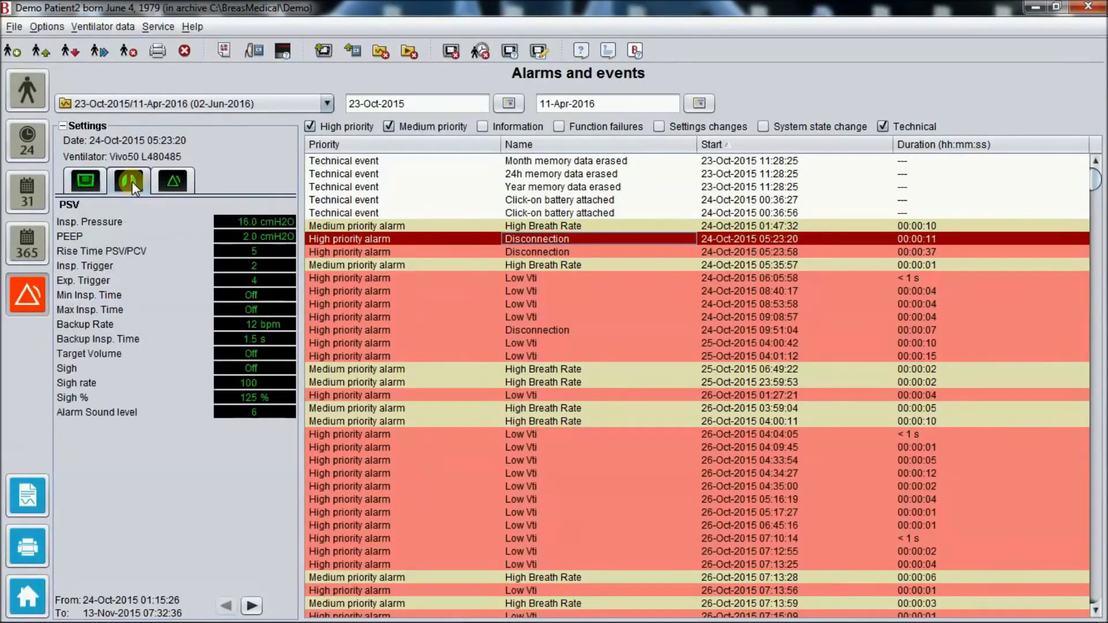
left_click(173, 181)
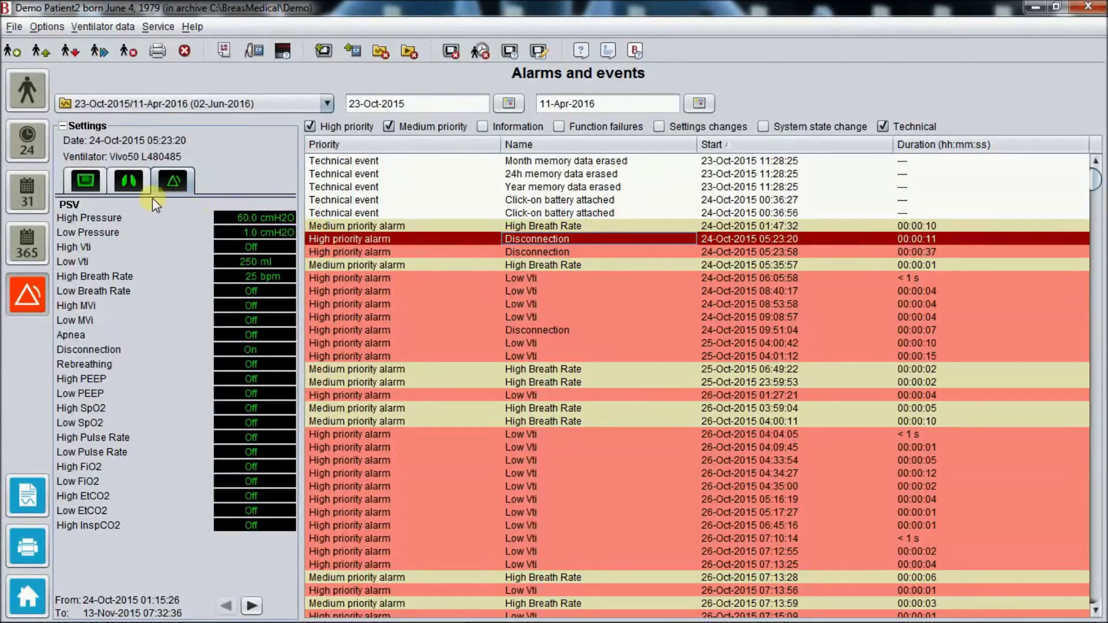
left_click(134, 183)
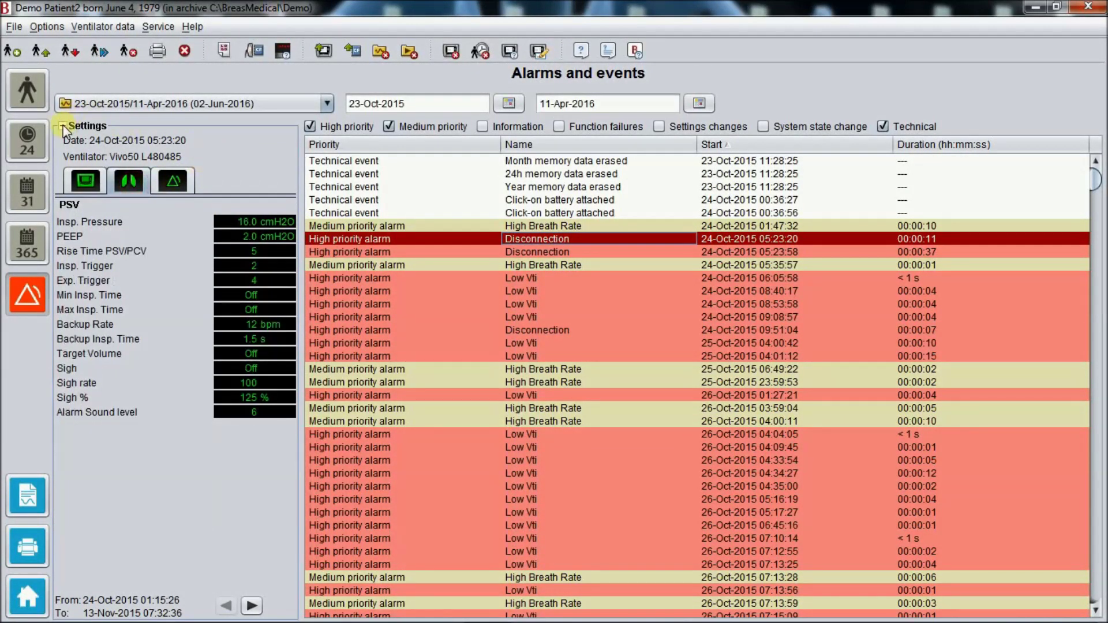
left_click(63, 126)
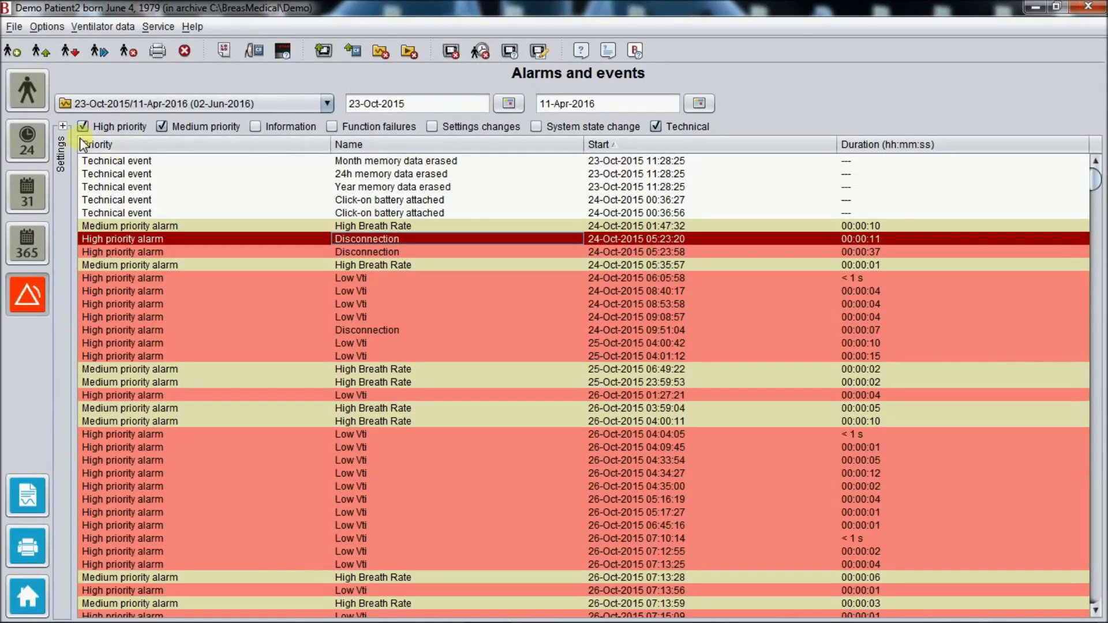
- Return to the 24-hour data and preview the printable patient report for 23-Oct-2015 to 11-Apr-2016 without bookmarks, then close the preview
left_click(35, 137)
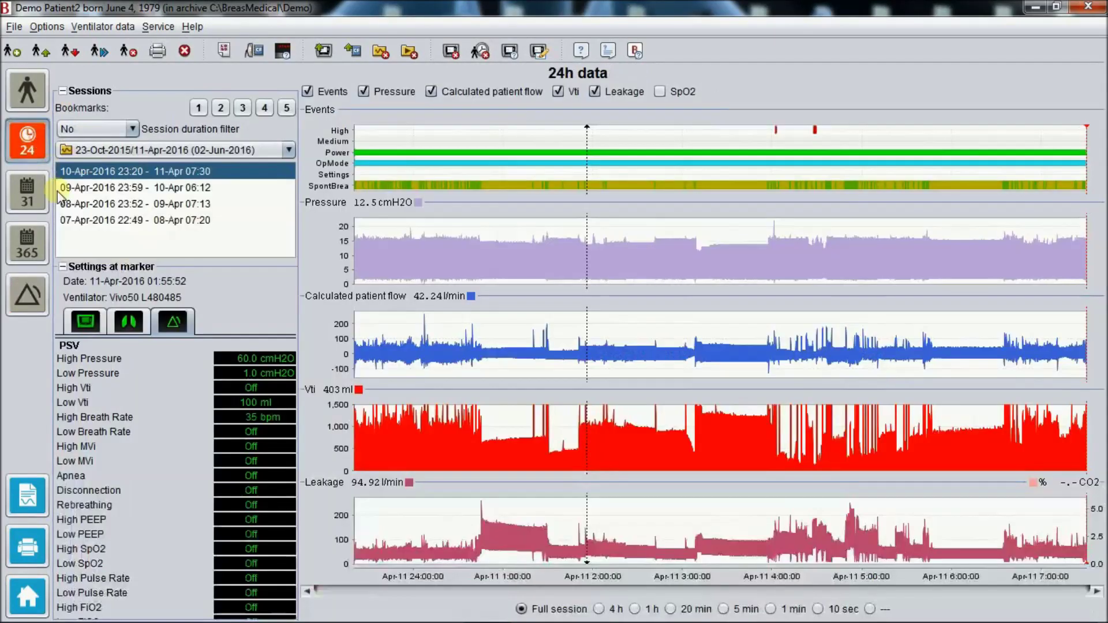
left_click(30, 495)
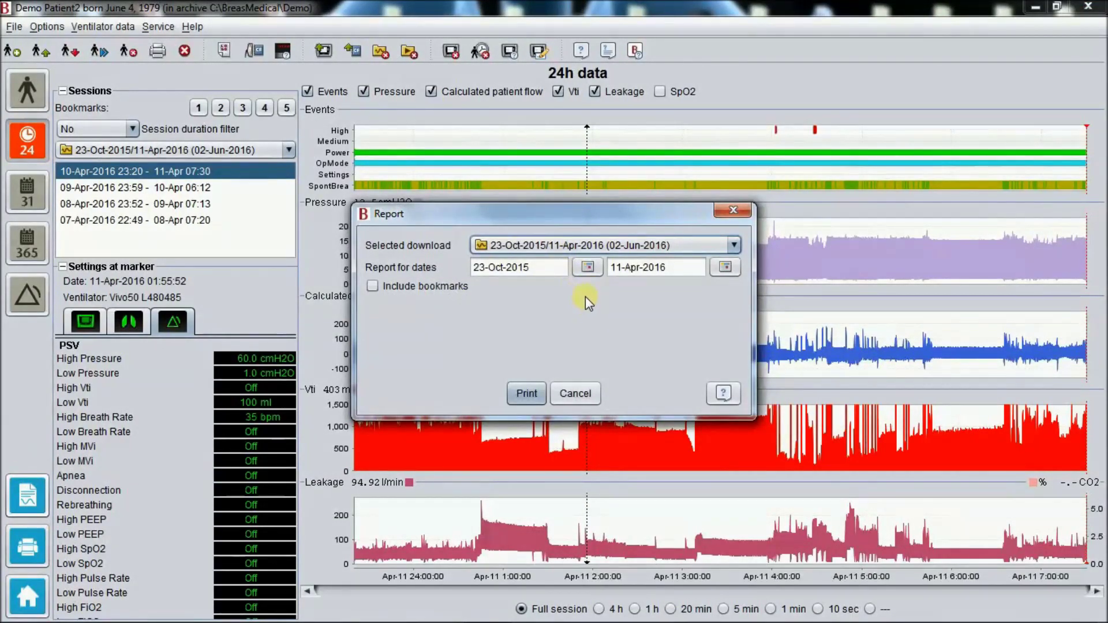
left_click(532, 392)
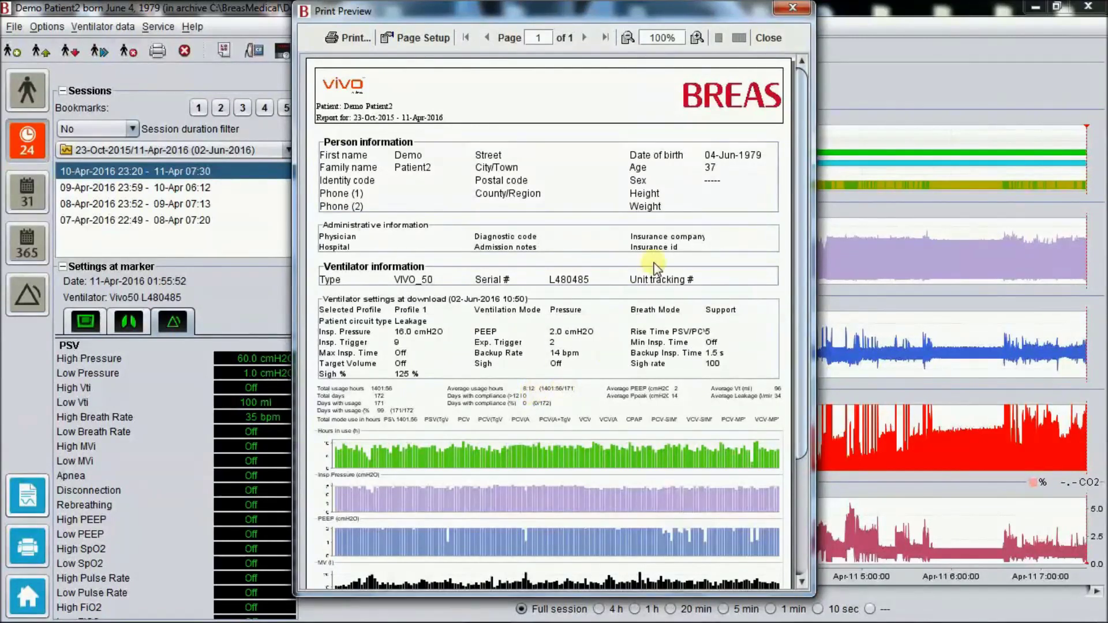
left_click(792, 7)
- View the print options for the 24-hour data, dismiss them without printing, and return to the start screen
left_click(27, 545)
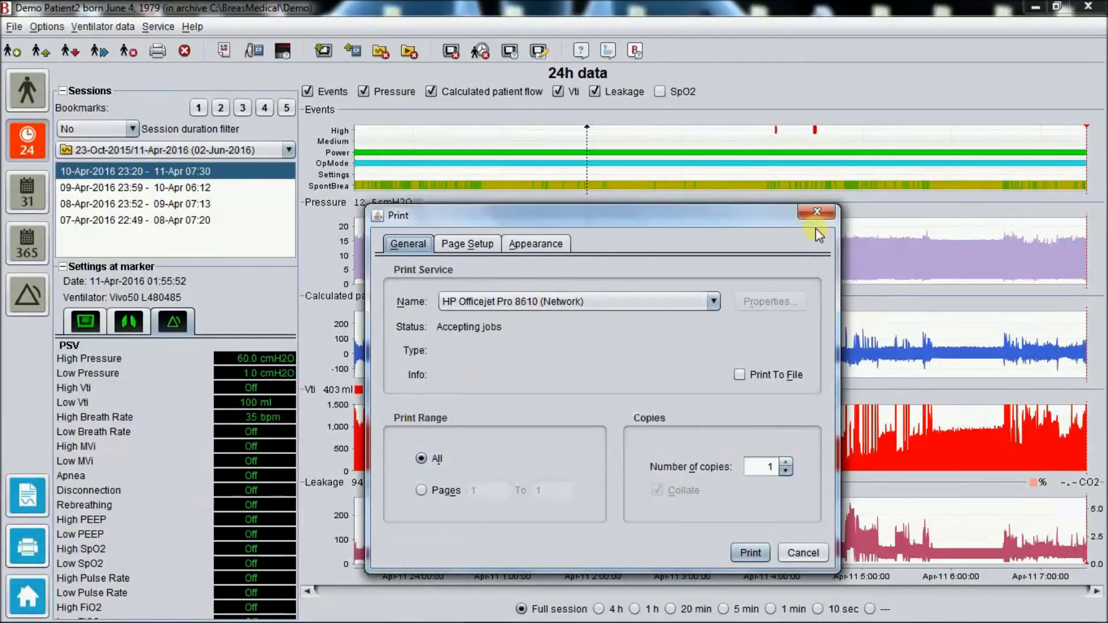
left_click(817, 212)
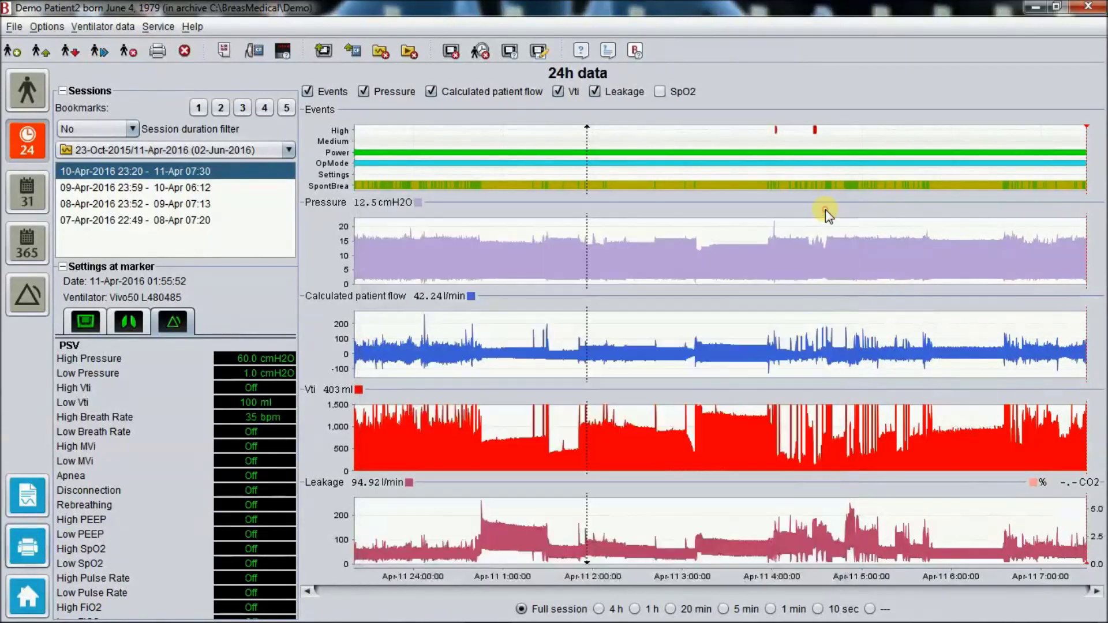
left_click(26, 601)
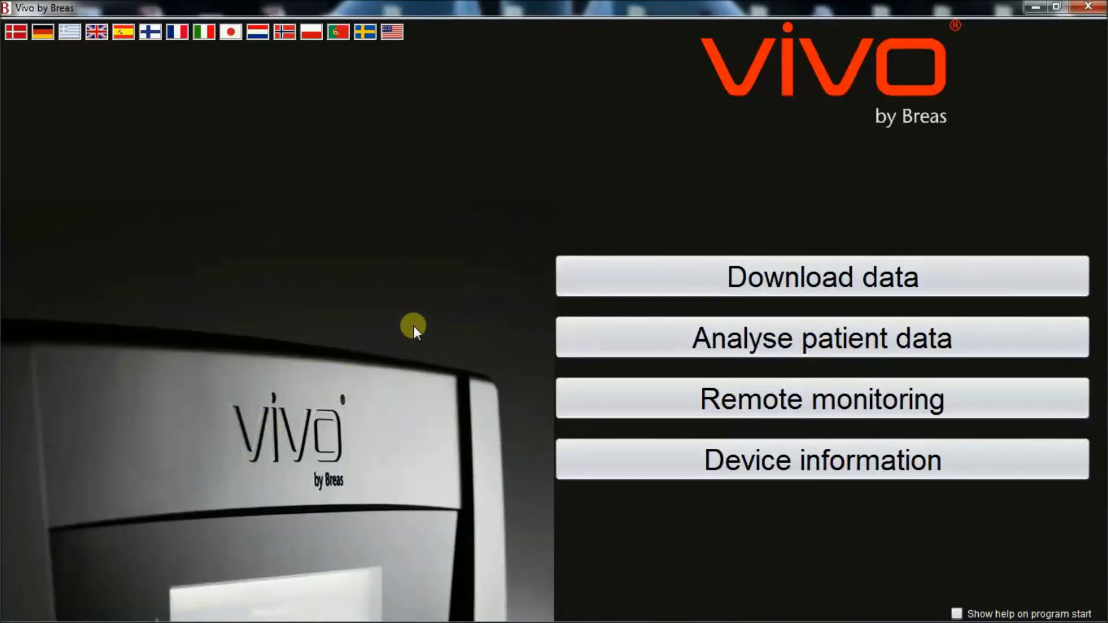